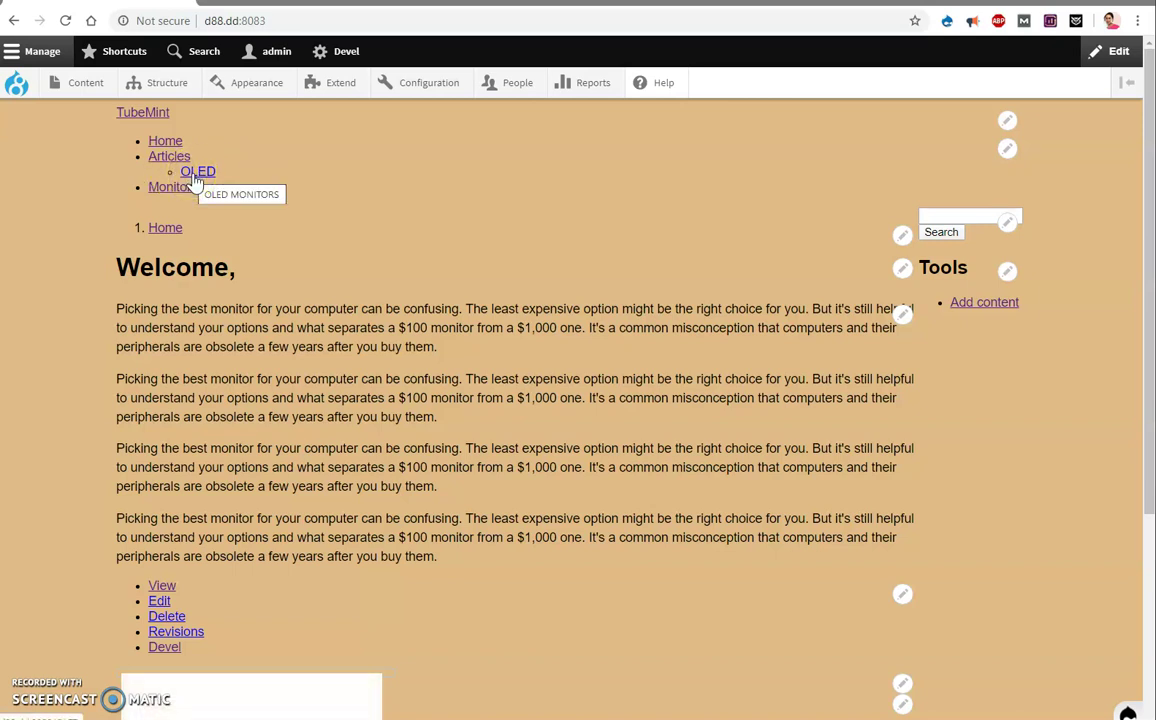
- Bring up the Structure > Menus list showing Main navigation in the admin toolbar
{"action": "left_click", "coordinate": [259, 181]}
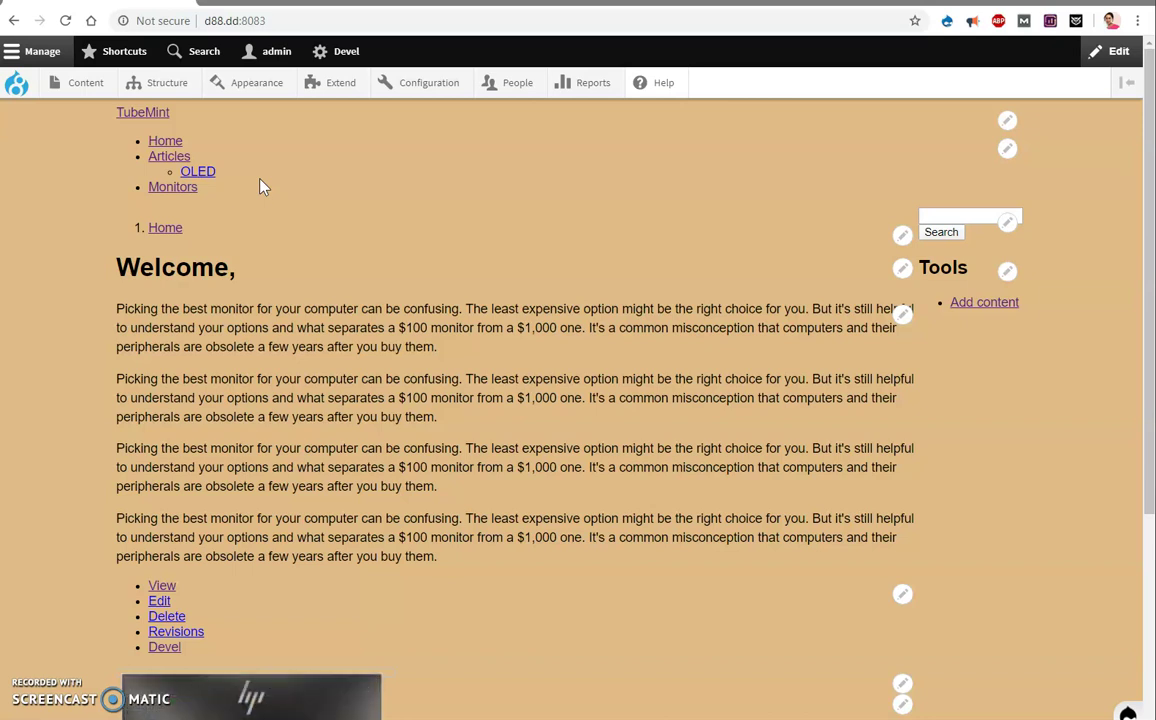
{"action": "left_click_drag", "start_coordinate": [210, 173], "coordinate": [243, 178]}
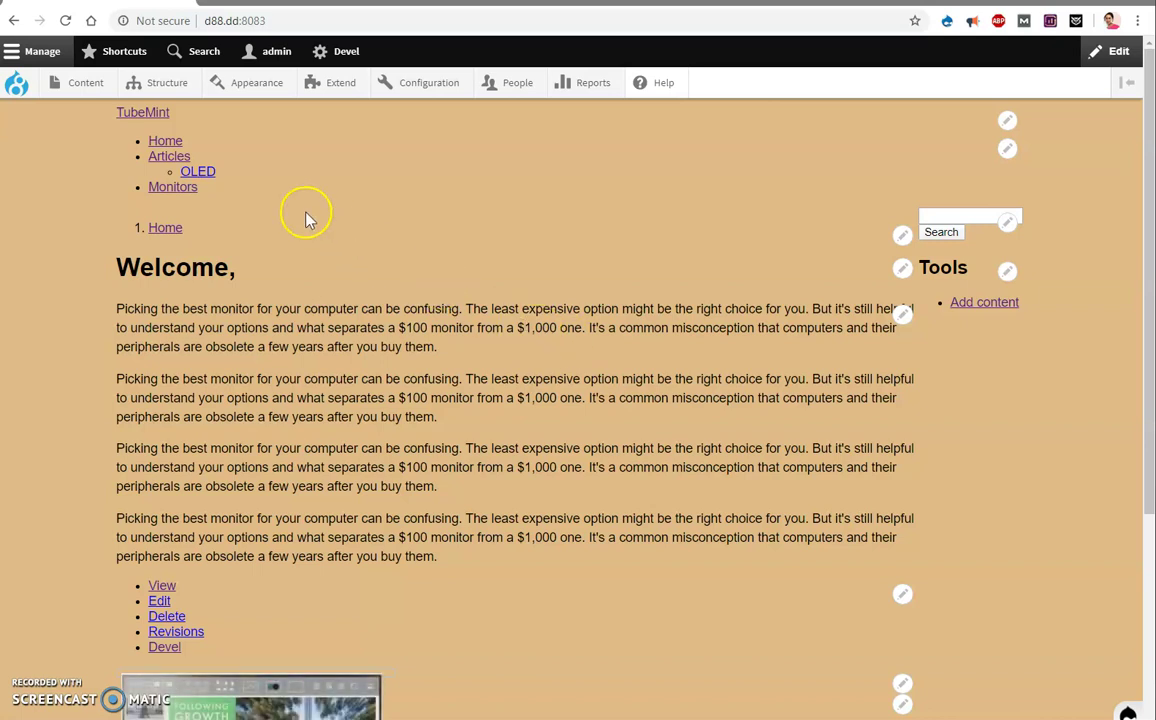
{"action": "mouse_move", "coordinate": [160, 83]}
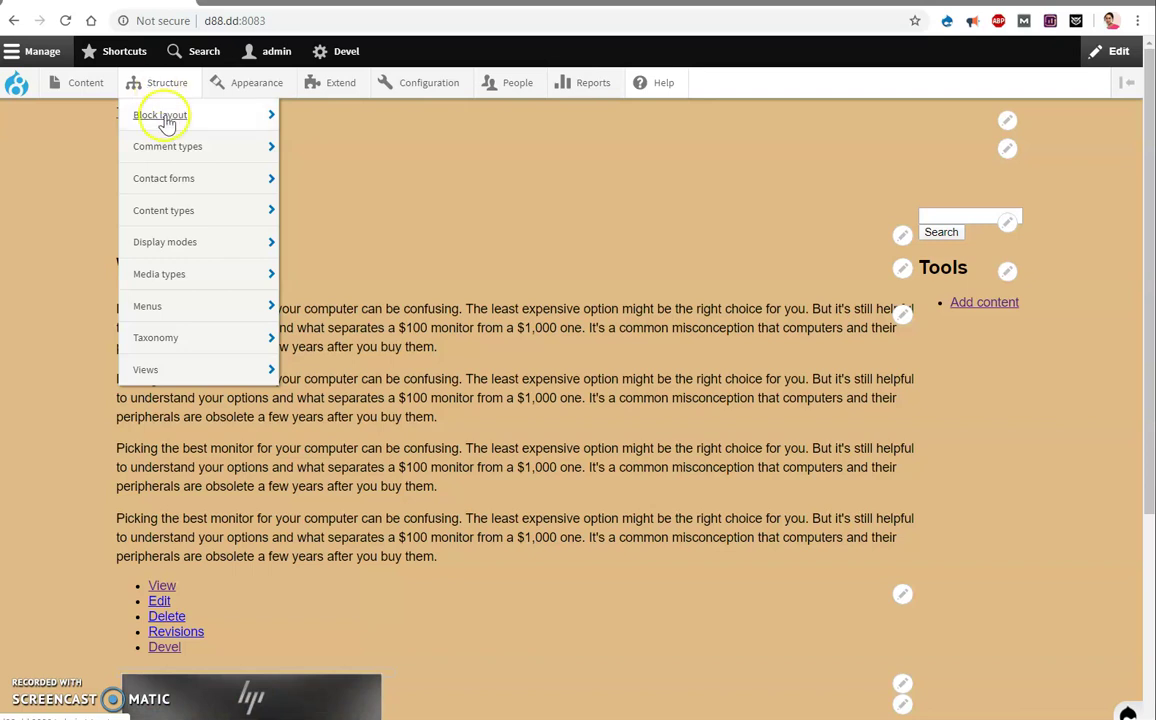
{"action": "mouse_move", "coordinate": [147, 306]}
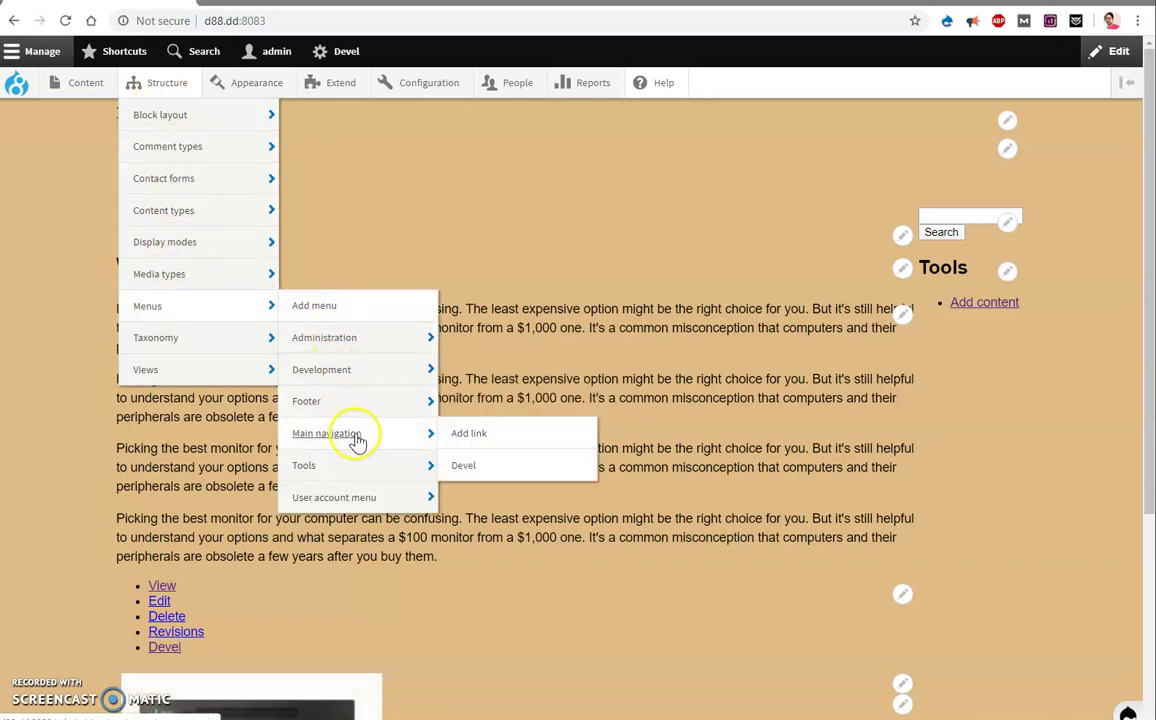
{"action": "mouse_move", "coordinate": [327, 433]}
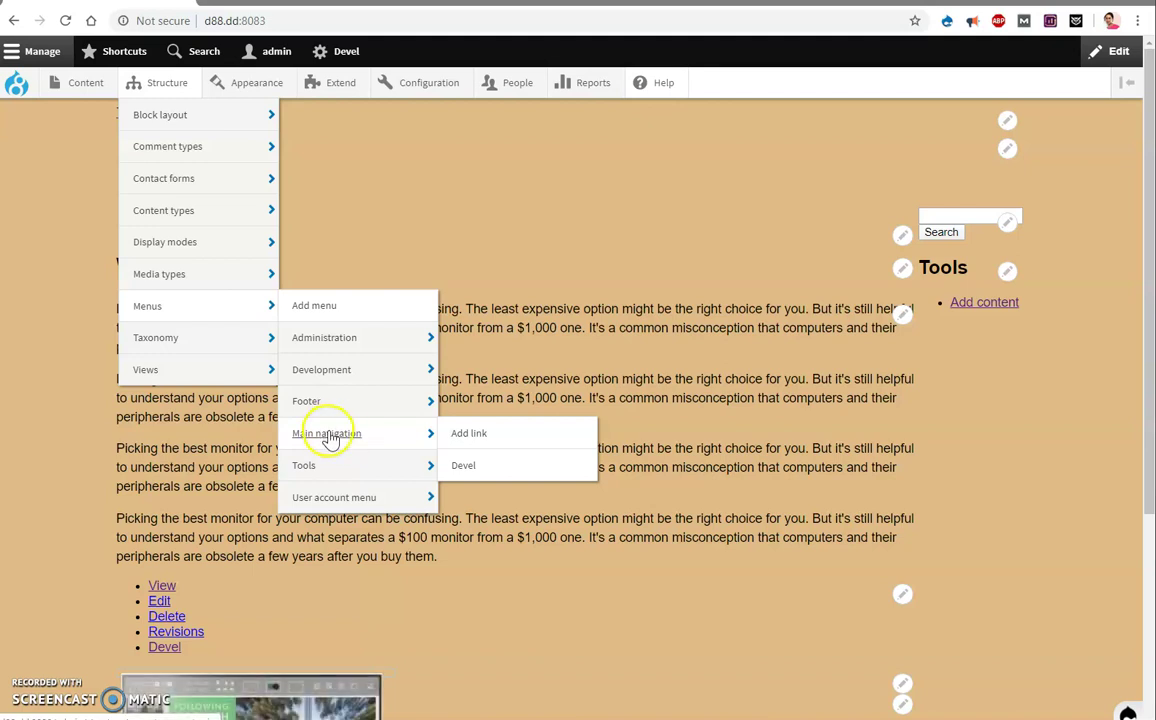
- Open Main navigation for editing and toggle row weights off to reorder by dragging
{"action": "left_click", "coordinate": [329, 438]}
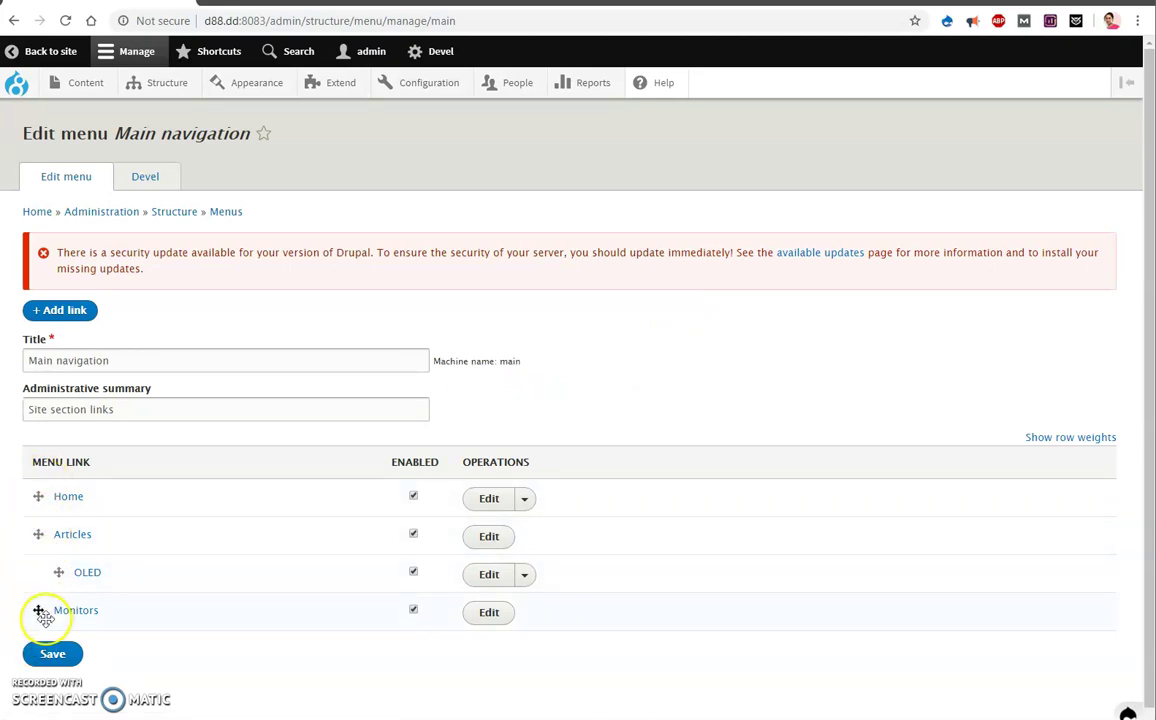
{"action": "left_click", "coordinate": [1038, 444]}
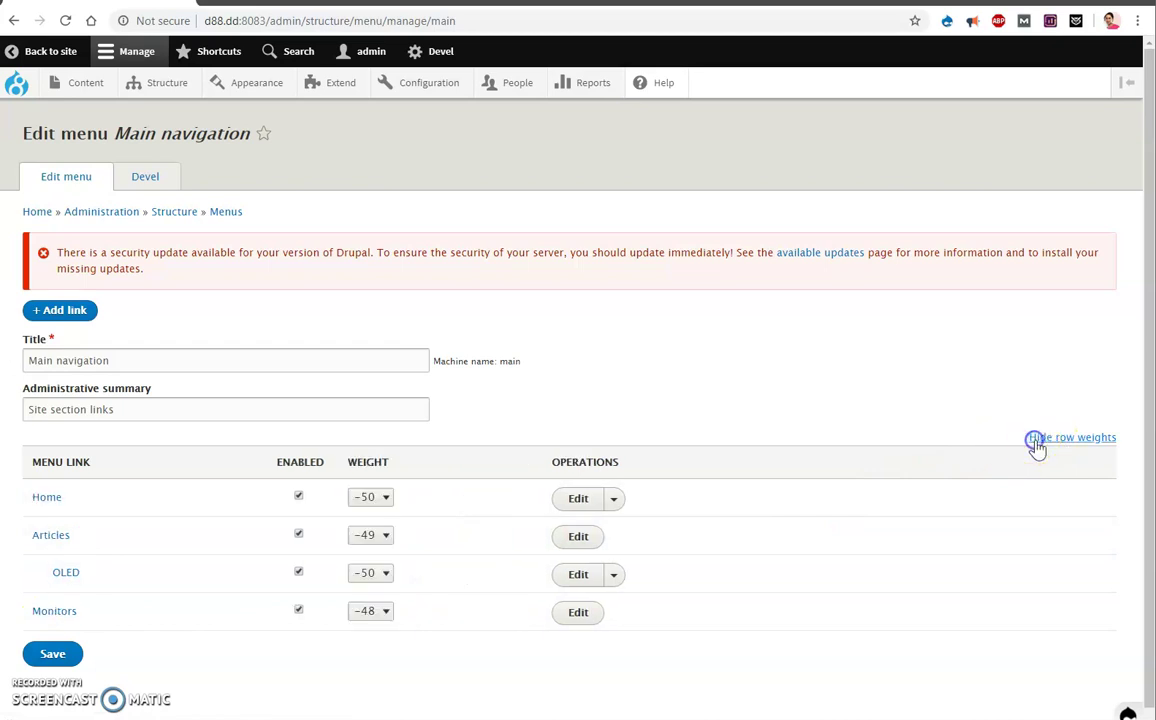
{"action": "left_click", "coordinate": [1040, 440]}
{"action": "left_click", "coordinate": [1044, 440]}
{"action": "left_click", "coordinate": [1044, 441]}
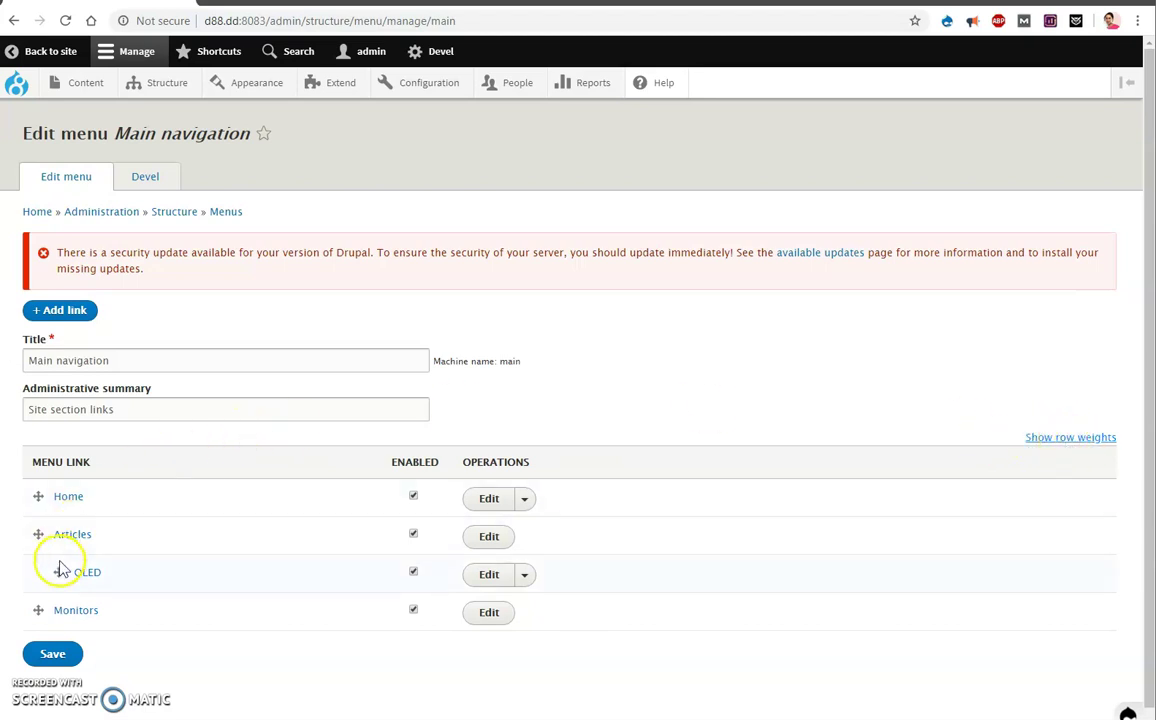
- Move OLED from under Articles to a child of Monitors and save the menu
{"action": "left_click_drag", "start_coordinate": [58, 572], "coordinate": [36, 573]}
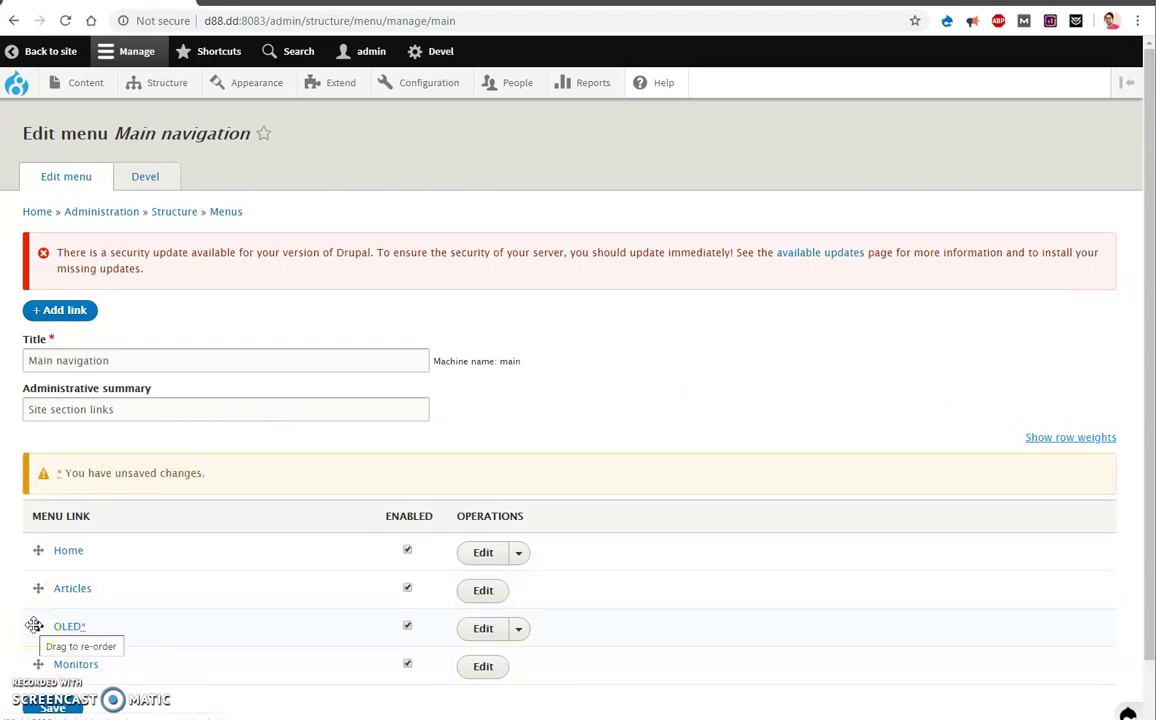
{"action": "left_click_drag", "start_coordinate": [34, 626], "coordinate": [205, 622]}
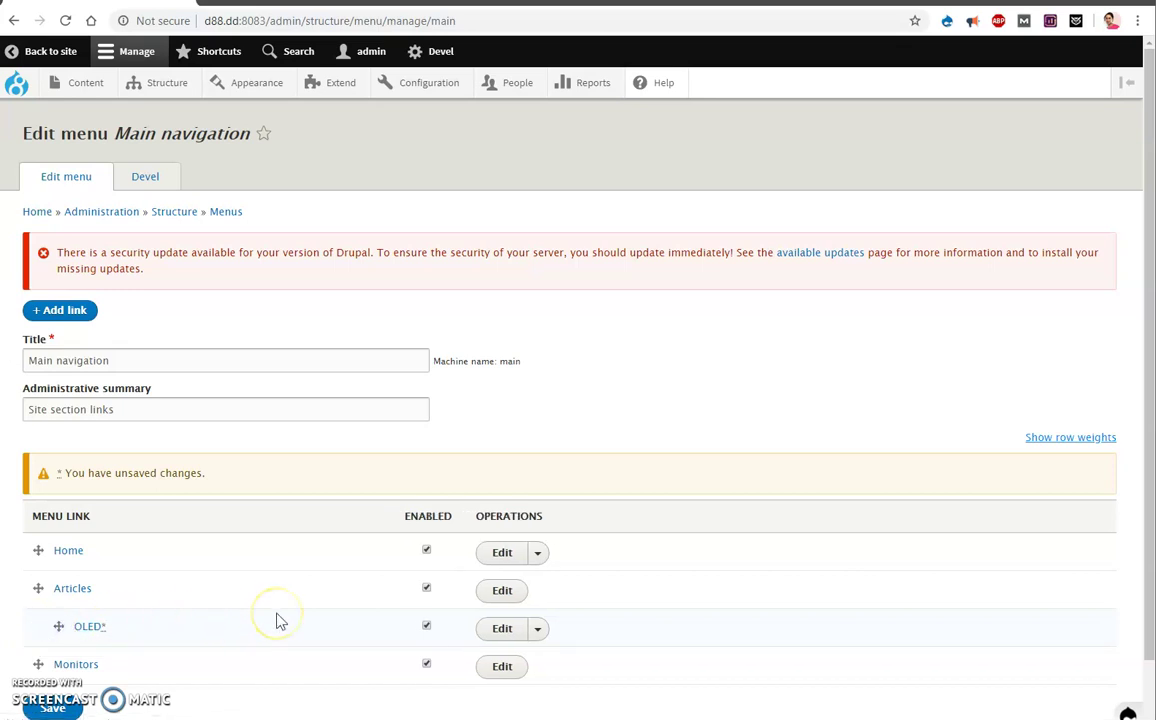
{"action": "scroll", "coordinate": [205, 612], "scroll_direction": "down", "scroll_amount": 1}
{"action": "scroll", "coordinate": [212, 603], "scroll_direction": "down", "scroll_amount": 1}
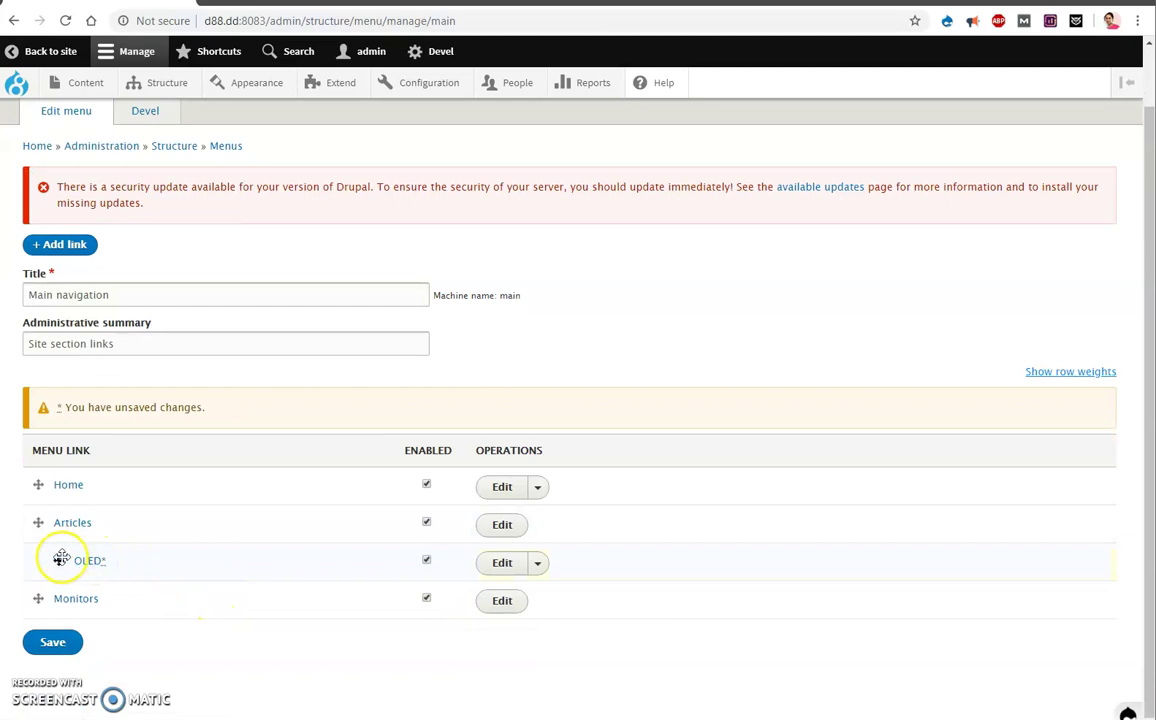
{"action": "mouse_move", "coordinate": [58, 561]}
{"action": "left_mouse_down"}
{"action": "mouse_move", "coordinate": [62, 598]}
{"action": "mouse_move", "coordinate": [201, 624]}
{"action": "left_mouse_up"}
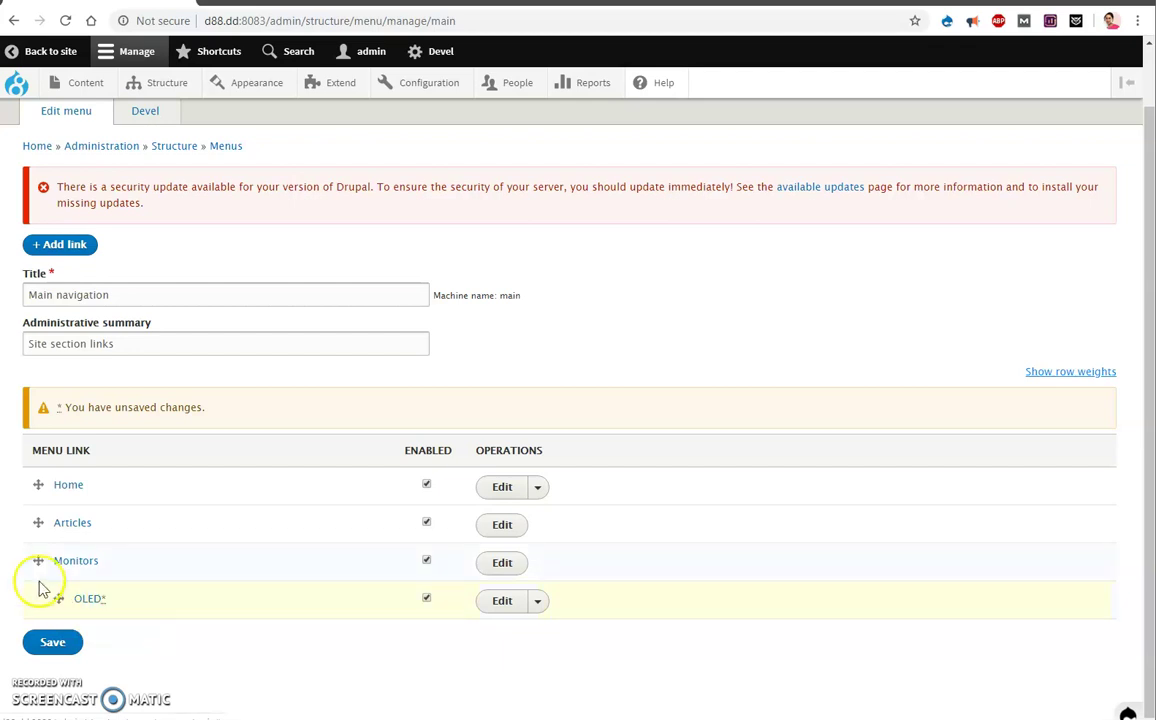
{"action": "left_click_drag", "start_coordinate": [61, 600], "coordinate": [70, 598]}
{"action": "left_click", "coordinate": [63, 643]}
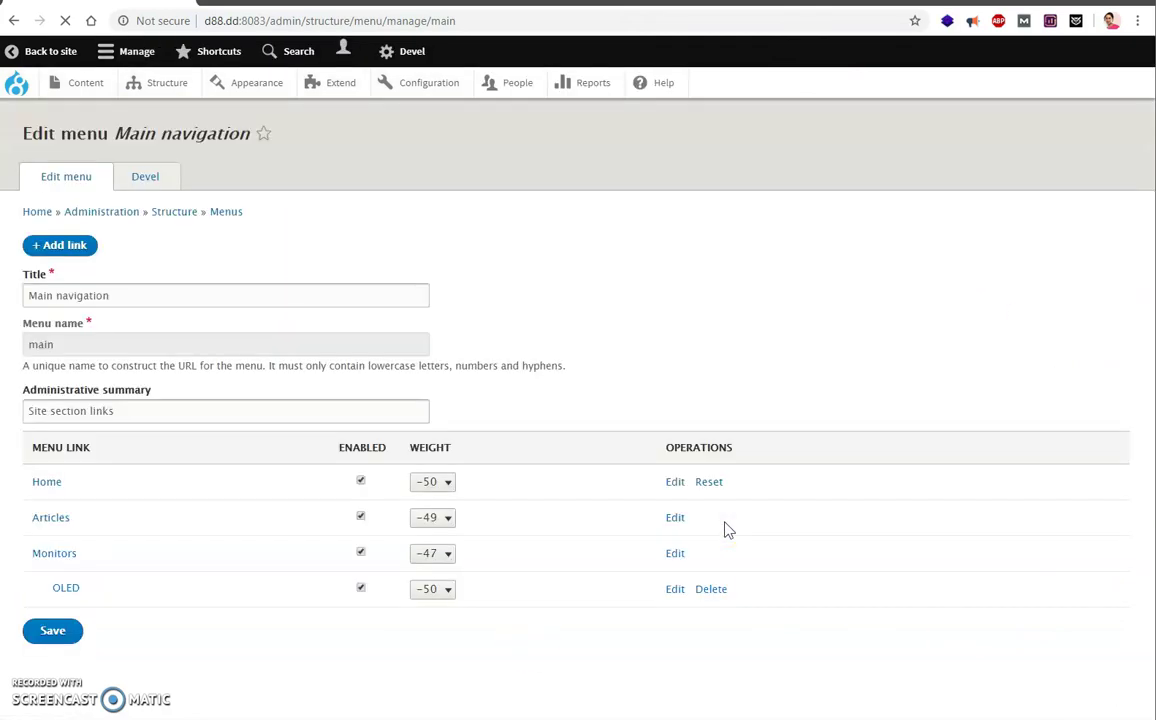
- Open the edit form of the Monitors link in Main navigation
{"action": "scroll", "coordinate": [720, 490], "scroll_direction": "down", "scroll_amount": 1}
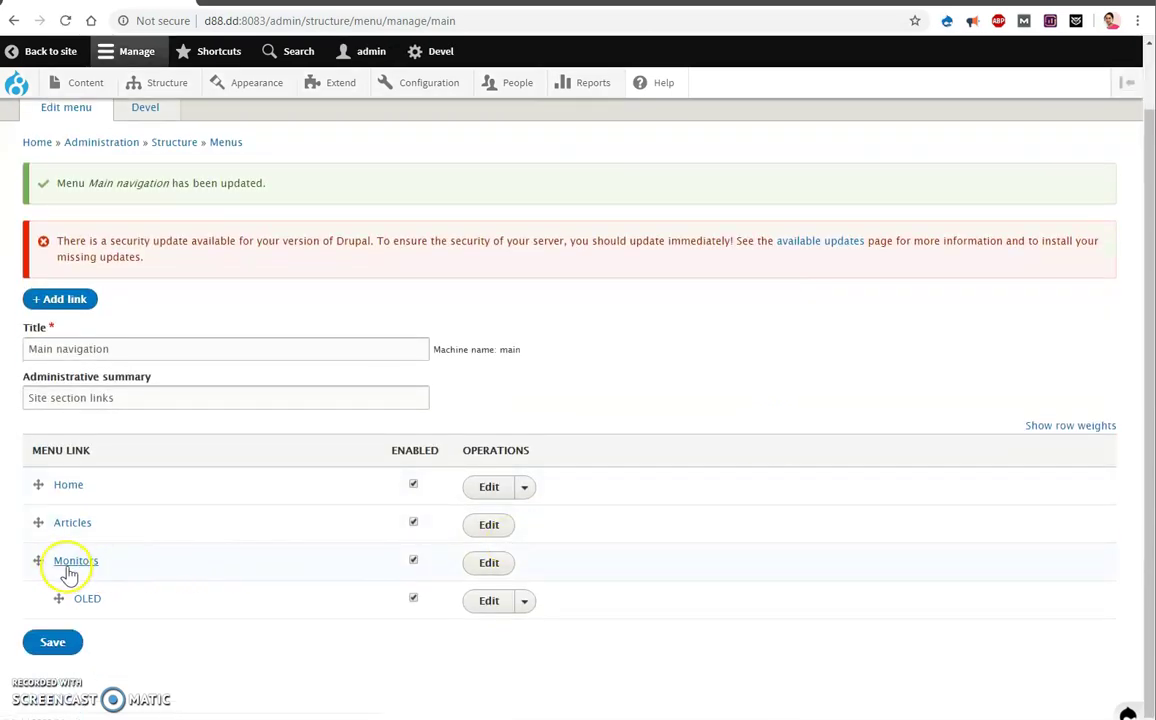
{"action": "left_click", "coordinate": [491, 566]}
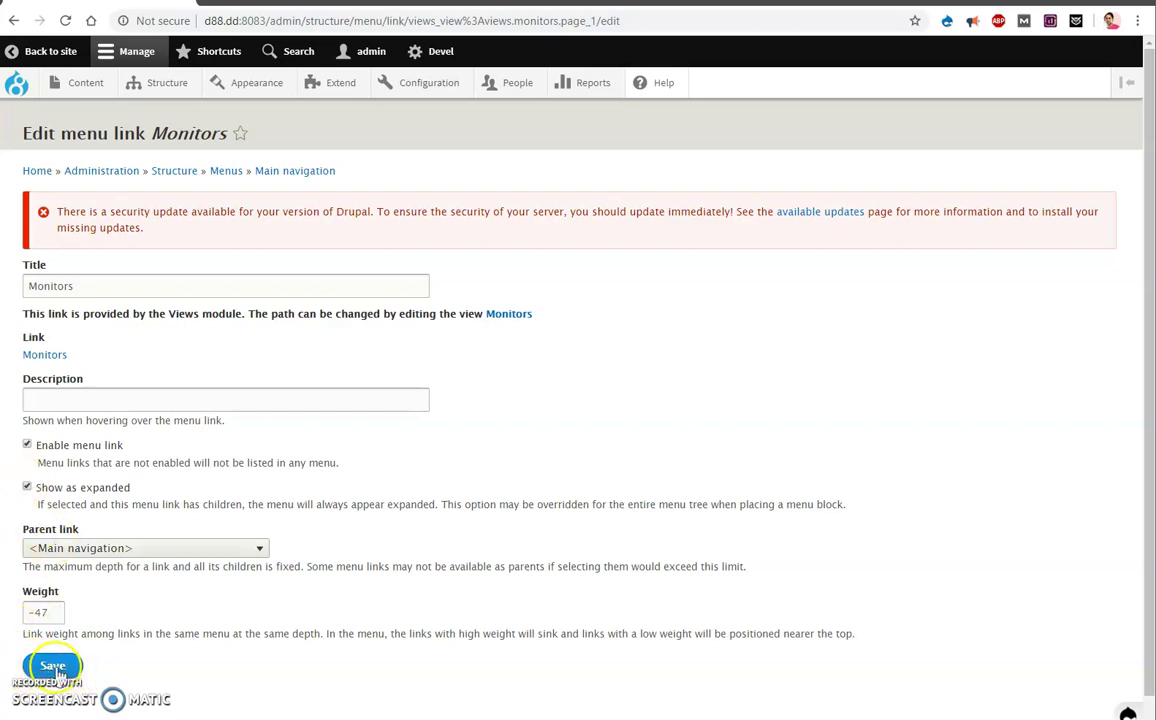
{"action": "left_click", "coordinate": [55, 667]}
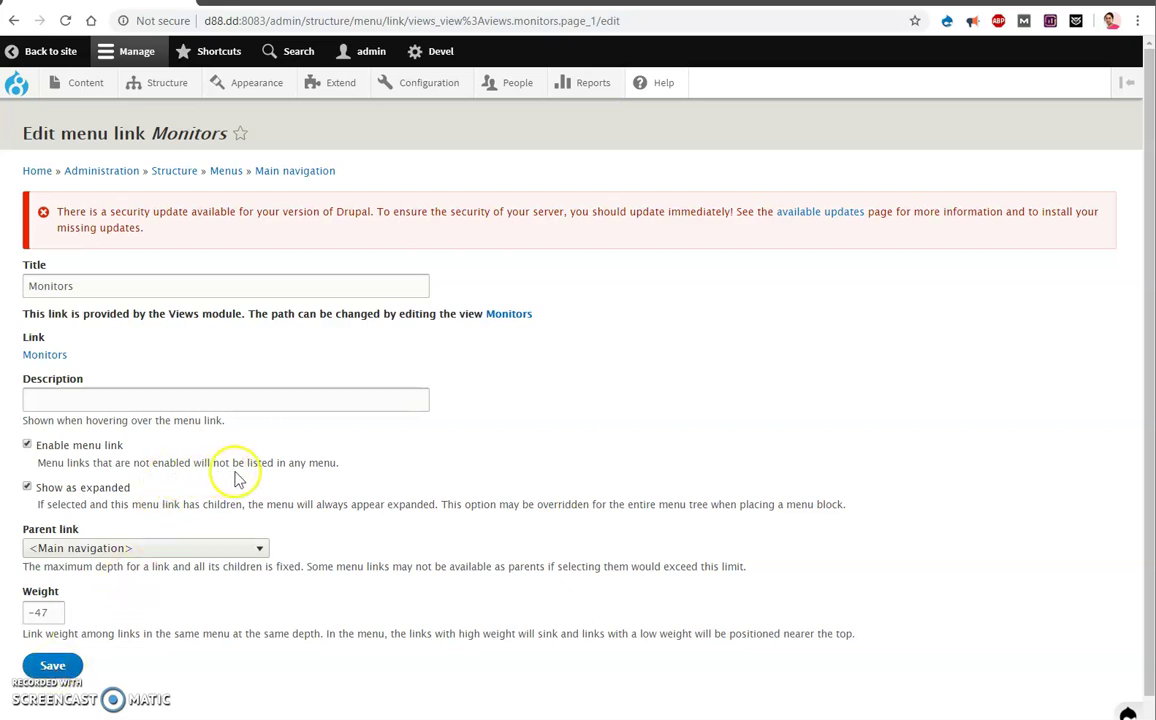
{"action": "left_click", "coordinate": [29, 446]}
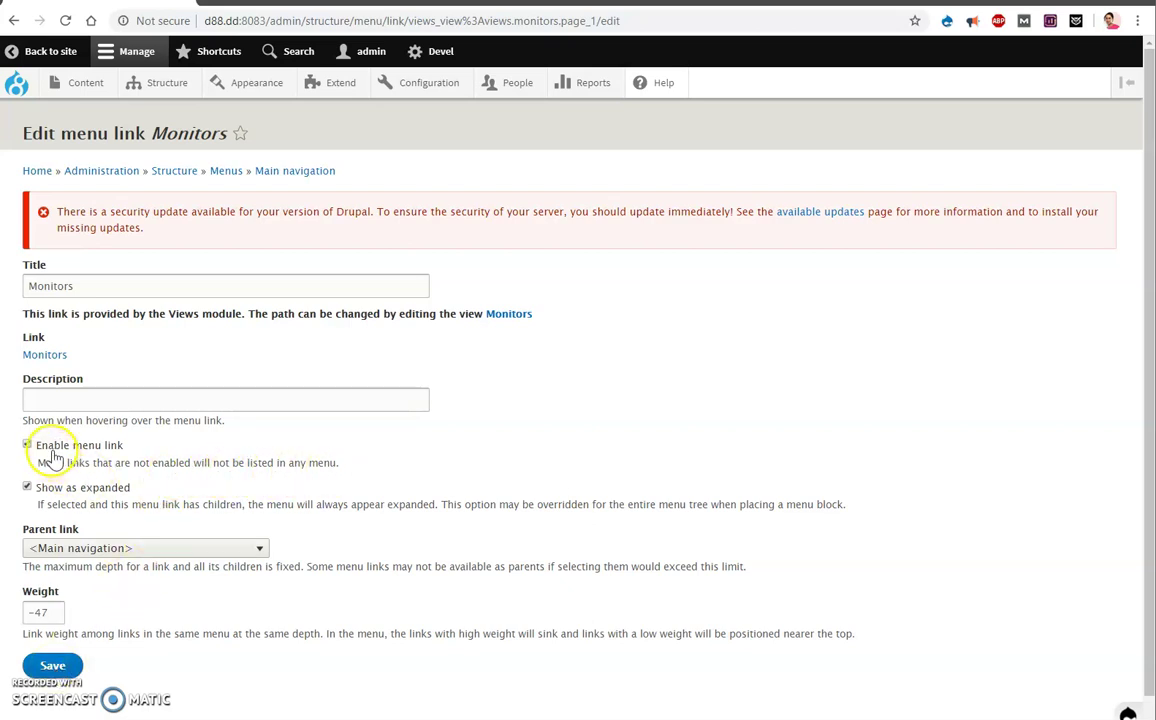
{"action": "left_click", "coordinate": [80, 448]}
{"action": "left_click", "coordinate": [168, 97]}
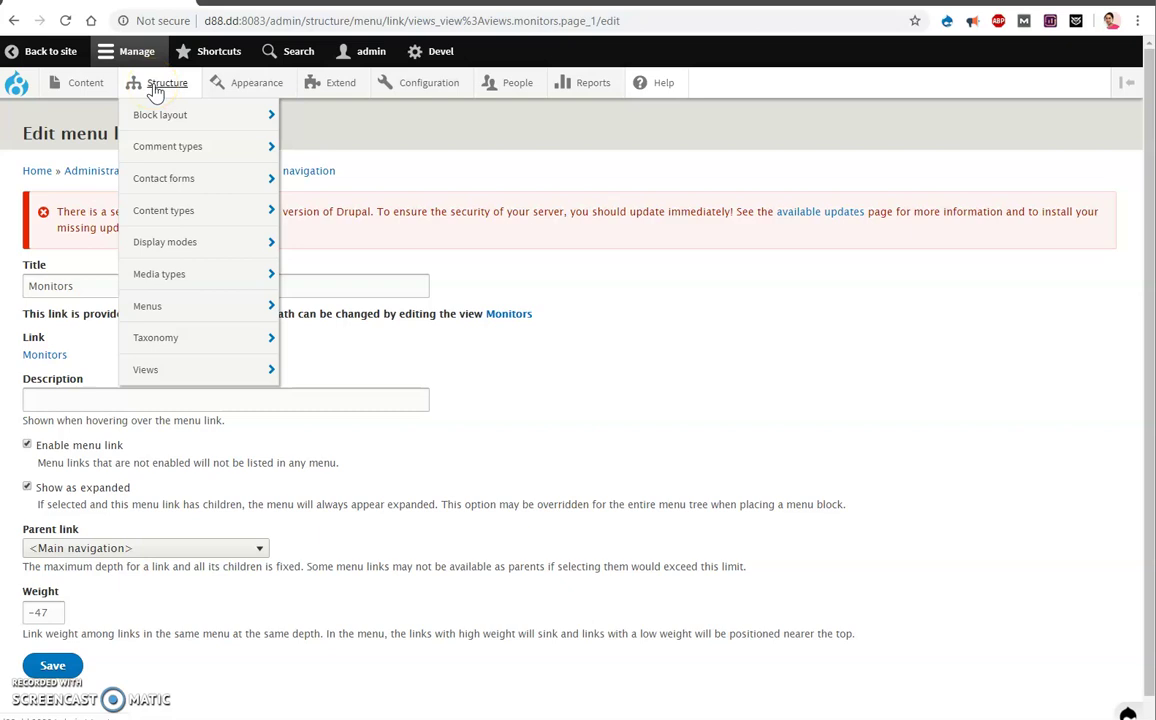
- Go to Block layout and locate the Main navigation block to configure it
{"action": "left_click", "coordinate": [157, 114]}
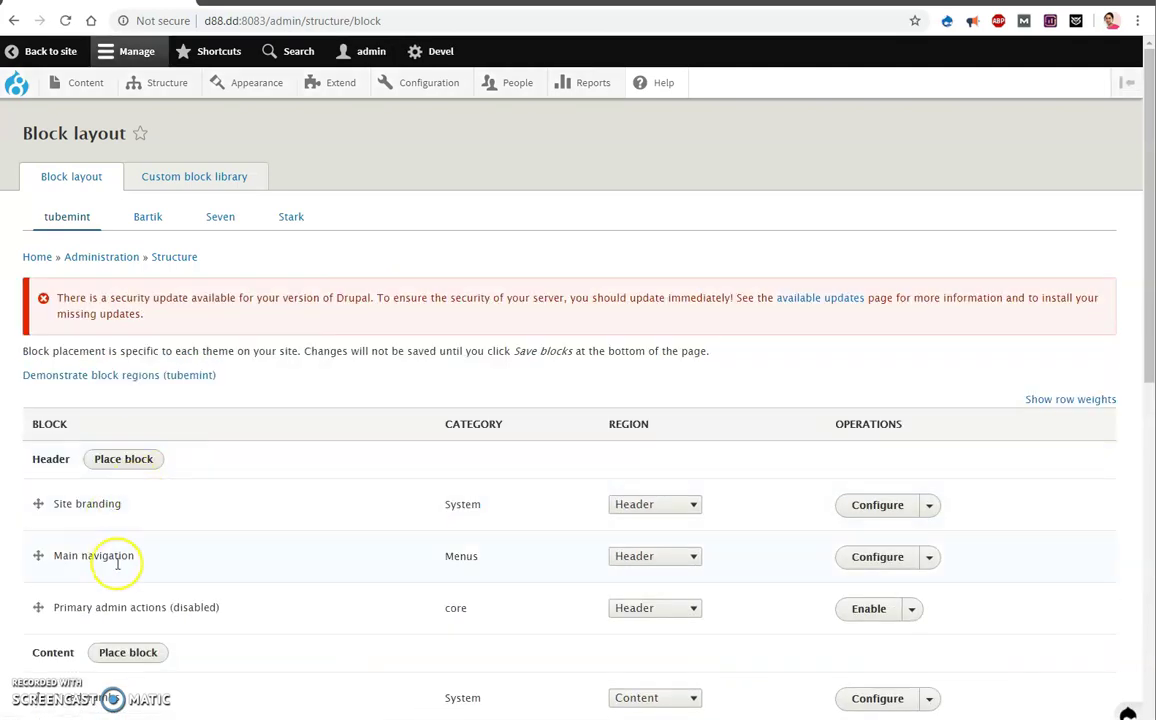
{"action": "scroll", "coordinate": [368, 558], "scroll_direction": "down", "scroll_amount": 3}
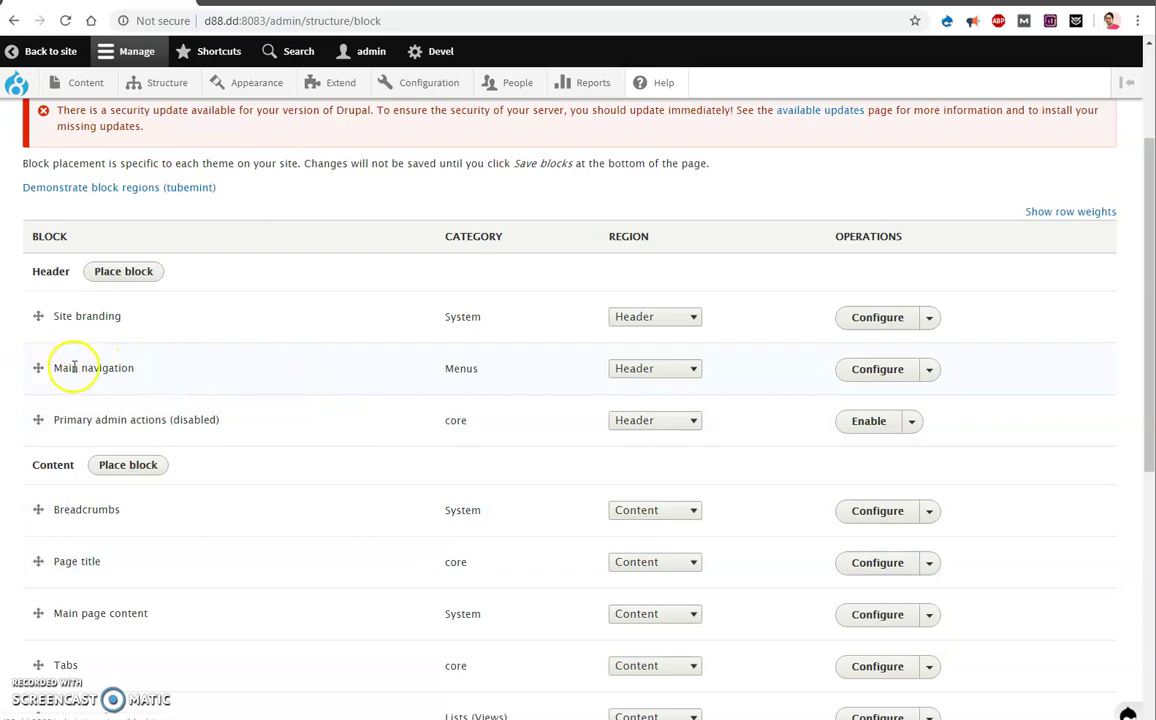
{"action": "left_click_drag", "start_coordinate": [59, 368], "coordinate": [153, 370]}
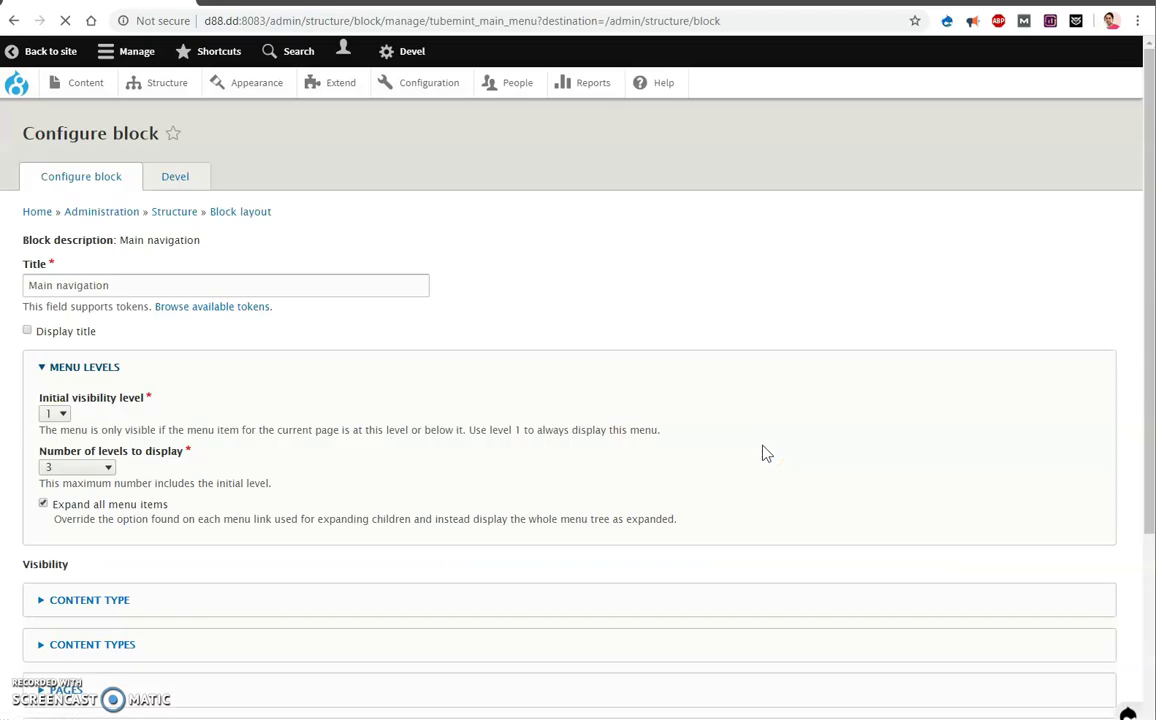
{"action": "scroll", "coordinate": [706, 450], "scroll_direction": "down", "scroll_amount": 2}
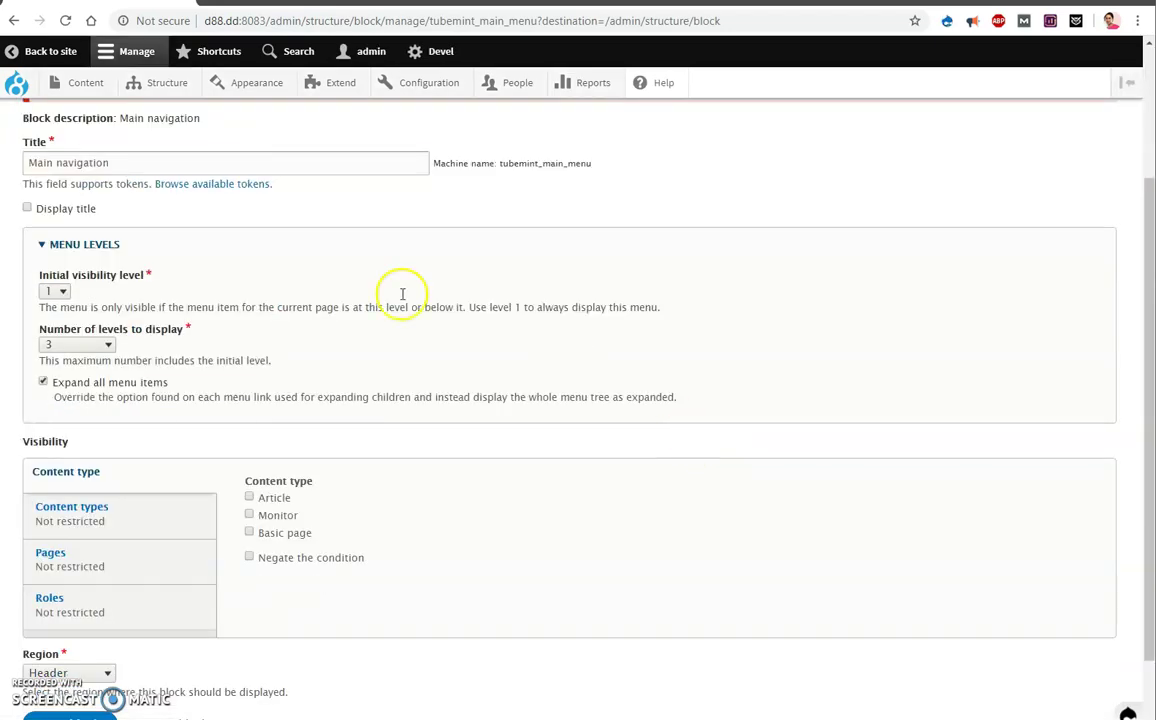
{"action": "left_click", "coordinate": [95, 344]}
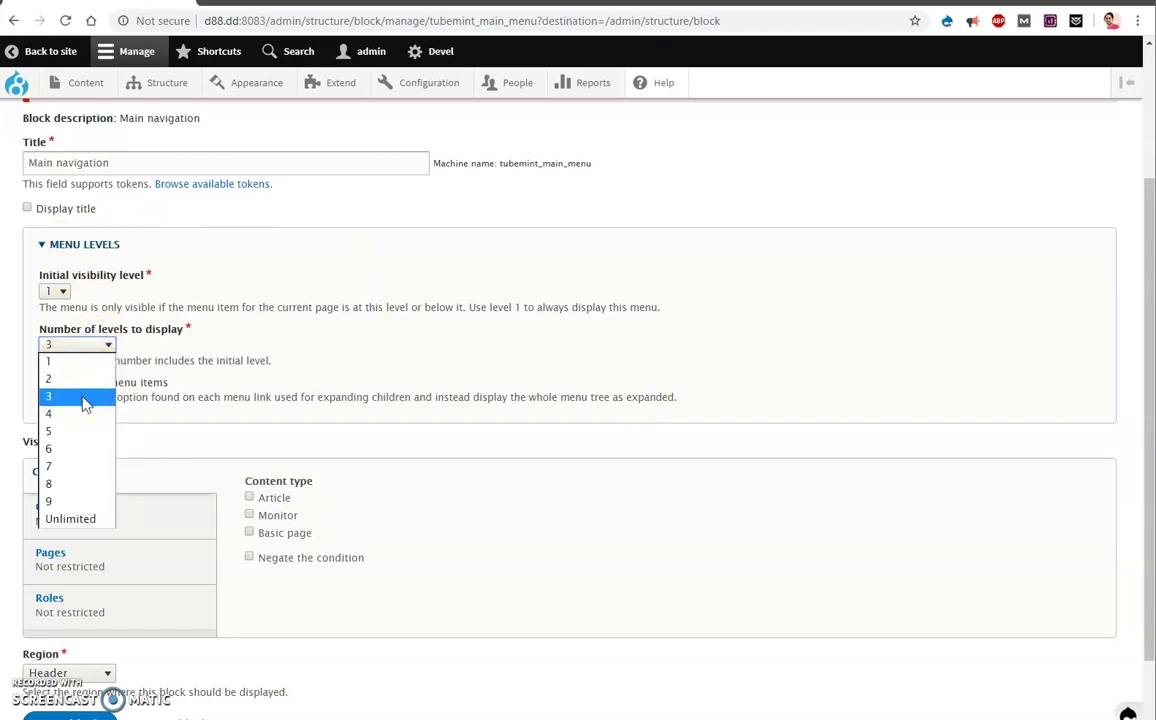
{"action": "left_click", "coordinate": [85, 400]}
{"action": "left_click_drag", "start_coordinate": [95, 348], "coordinate": [78, 530]}
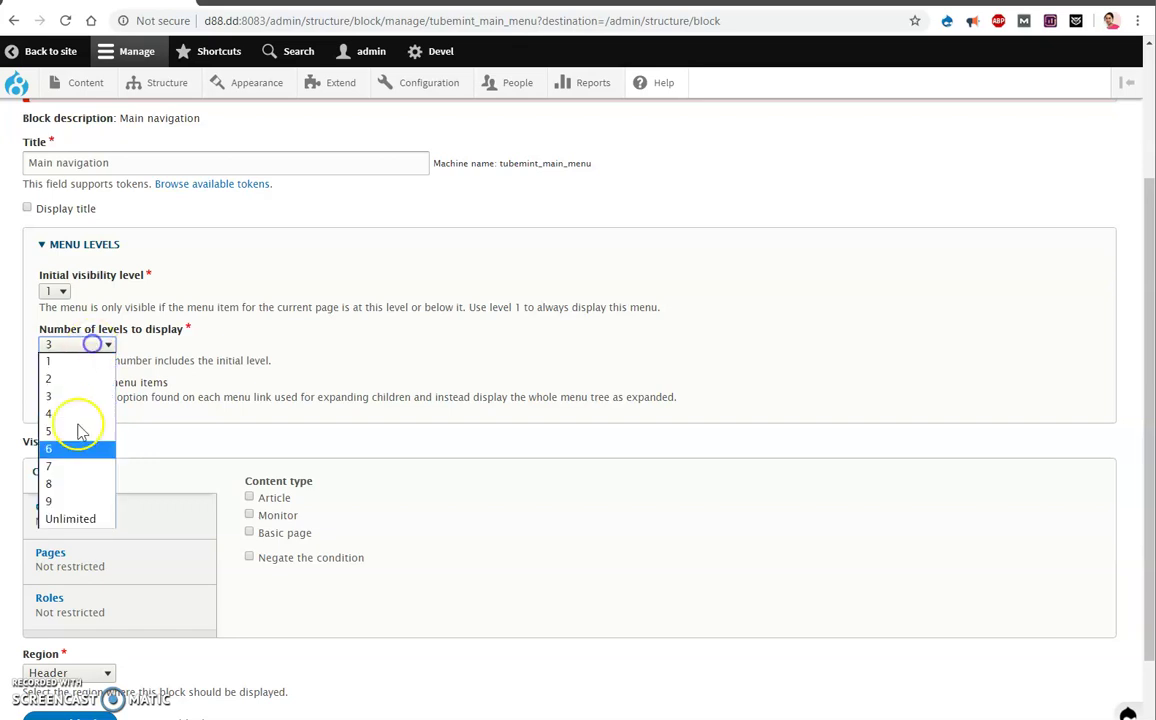
{"action": "left_click", "coordinate": [232, 355]}
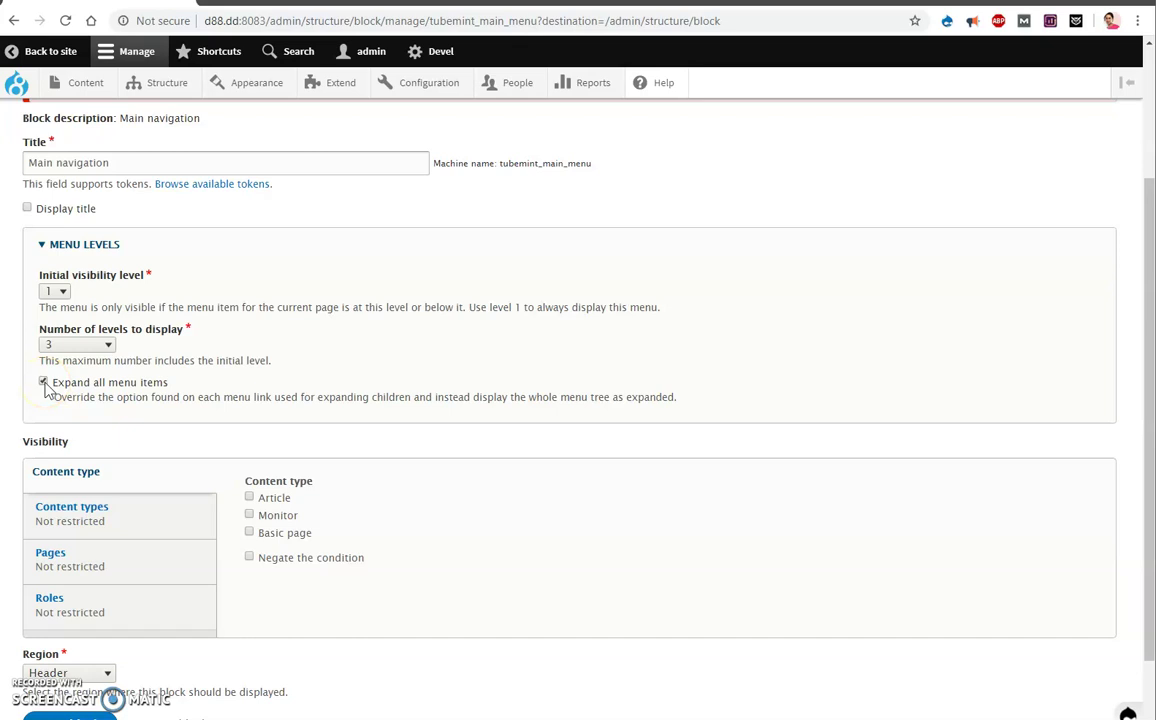
{"action": "scroll", "coordinate": [197, 420], "scroll_direction": "down", "scroll_amount": 1}
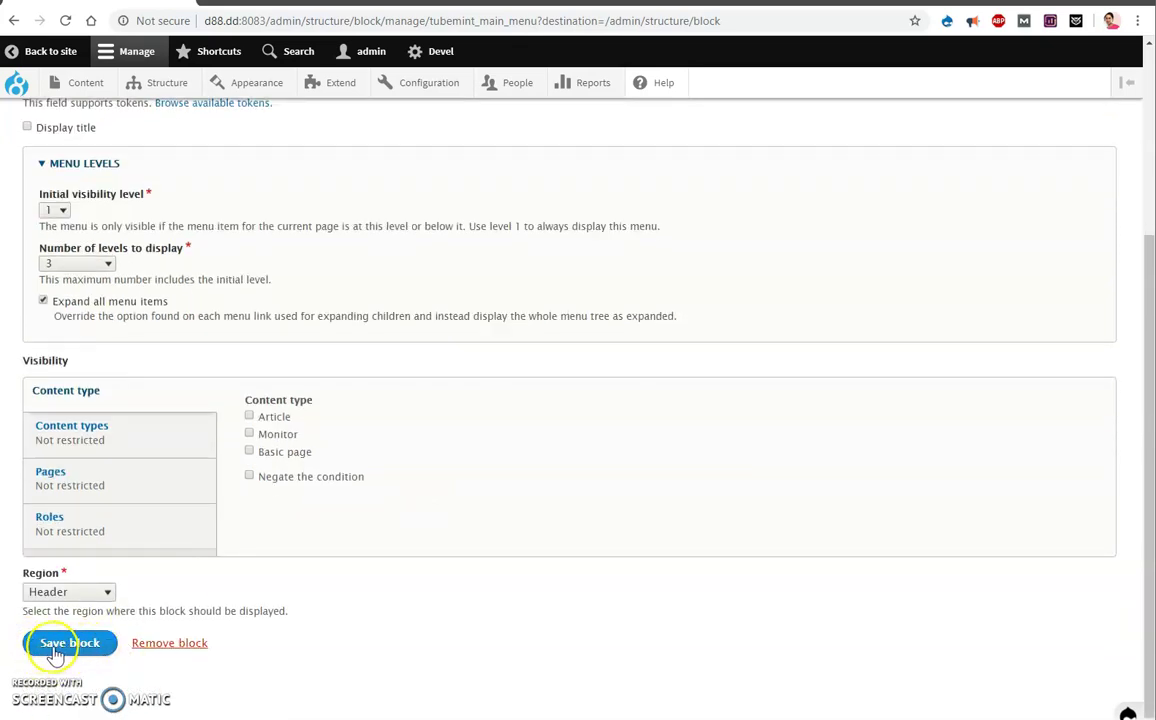
{"action": "left_click", "coordinate": [79, 526]}
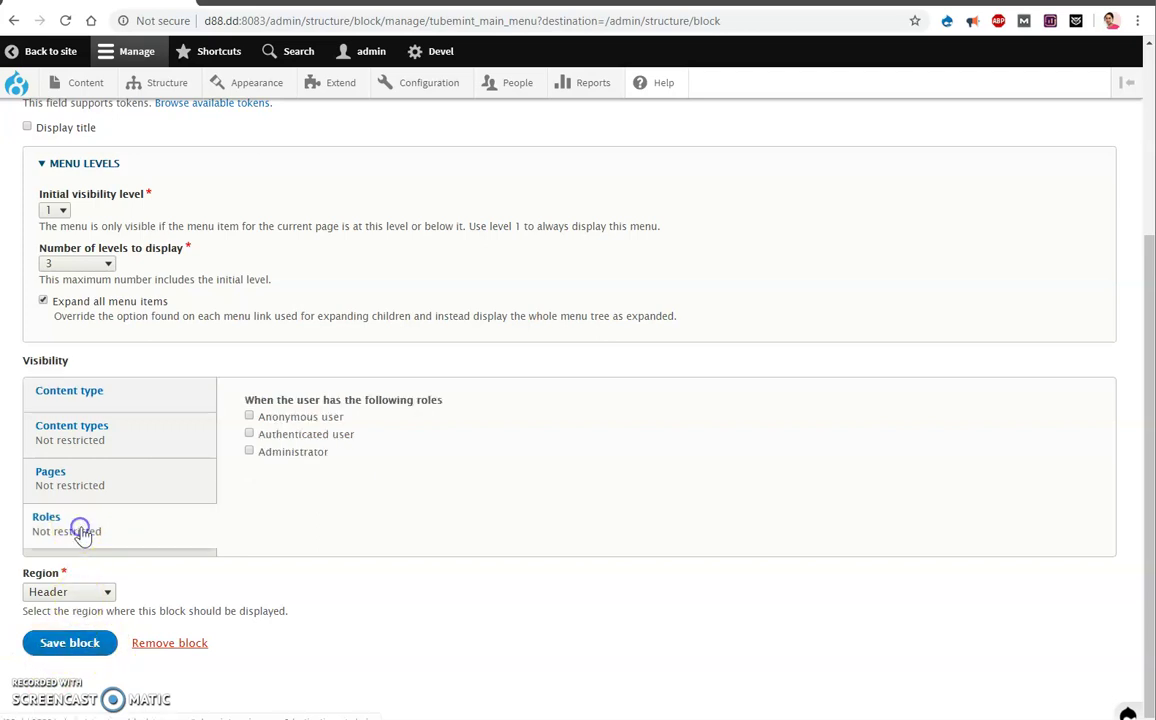
{"action": "left_click", "coordinate": [95, 478]}
{"action": "left_click", "coordinate": [96, 436]}
{"action": "left_click", "coordinate": [106, 394]}
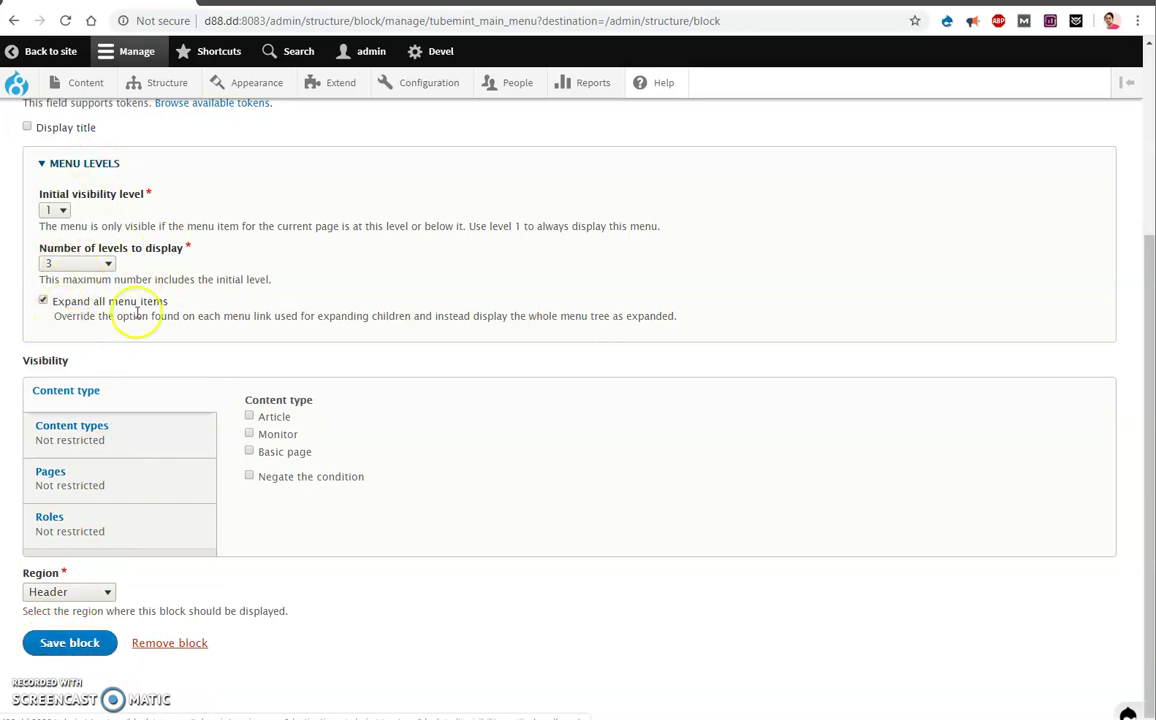
{"action": "scroll", "coordinate": [460, 345], "scroll_direction": "up", "scroll_amount": 3}
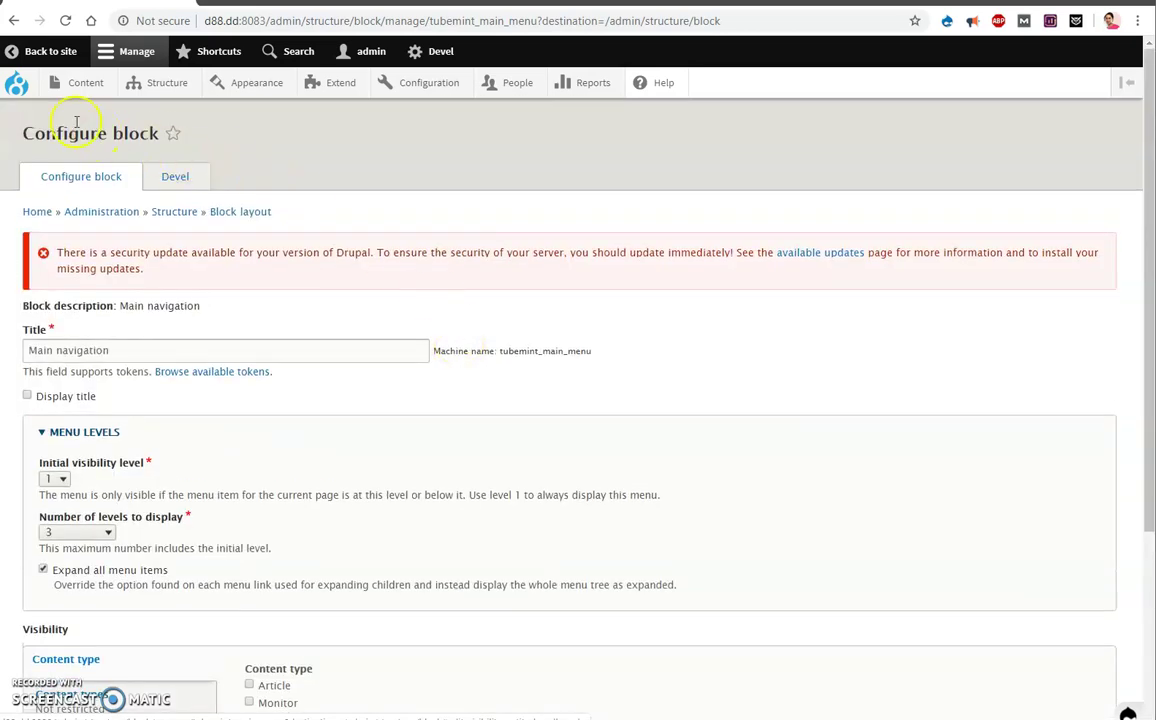
{"action": "mouse_move", "coordinate": [16, 83]}
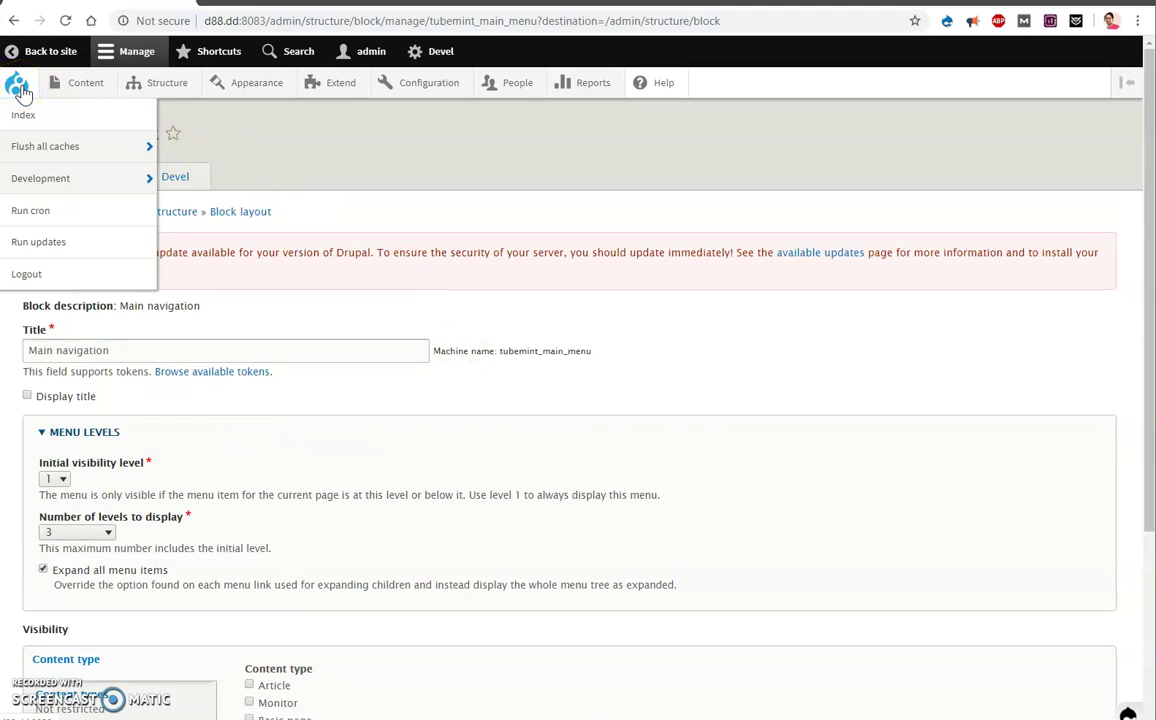
- Flush all site caches from the admin tools menu
{"action": "left_click", "coordinate": [100, 145]}
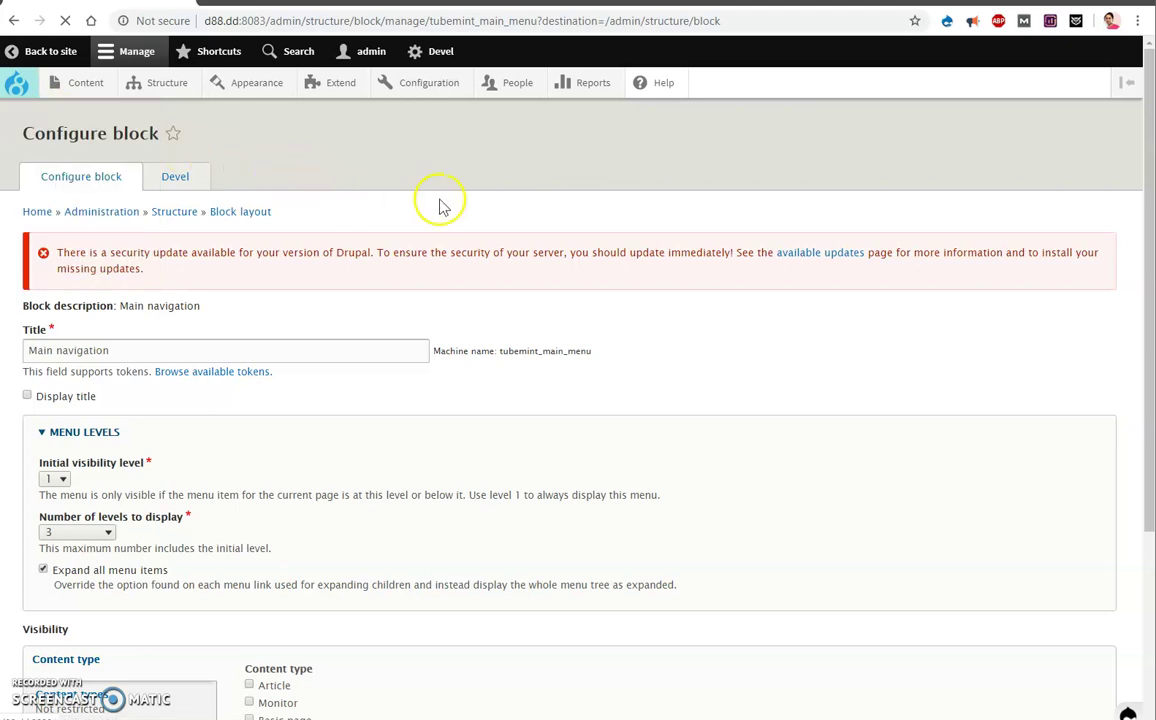